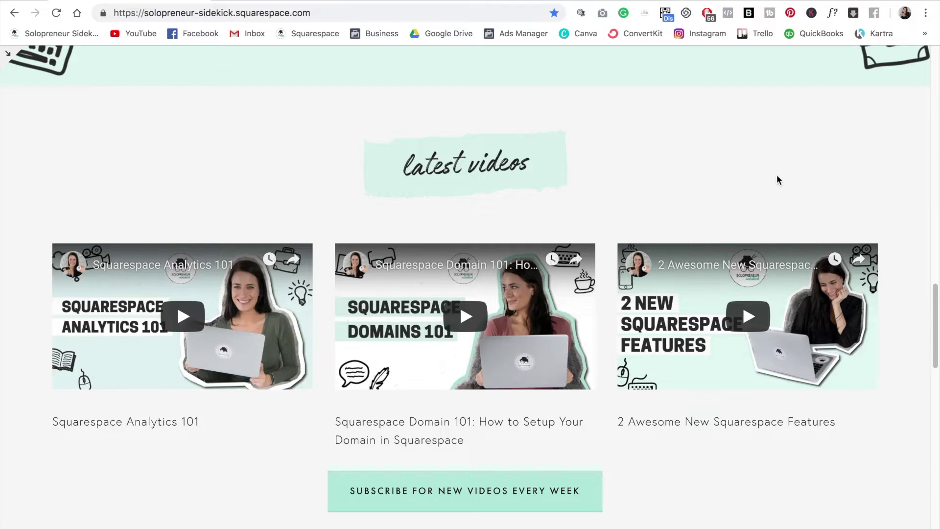
Step: Collapse the full-screen site preview back to the home page editor with the latest videos section
{"action": "left_click", "coordinate": [6, 56]}
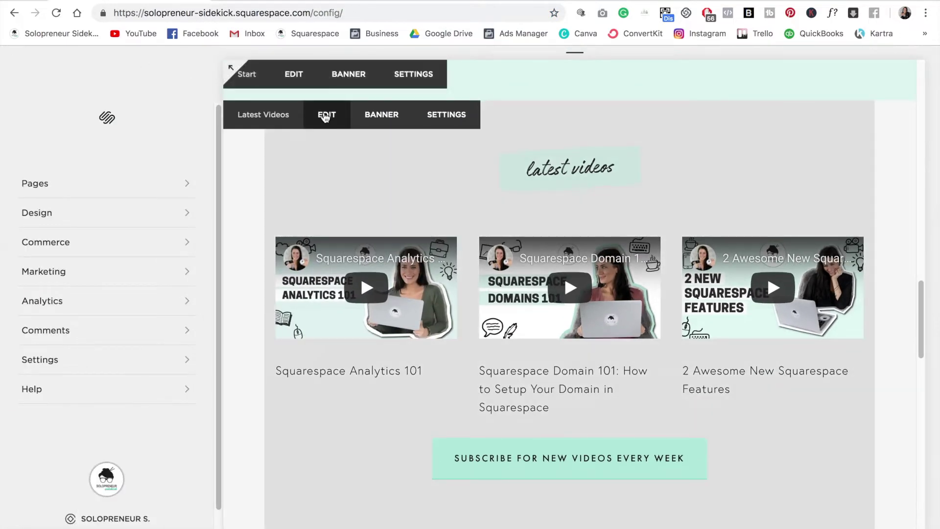
Step: Delete the spacer block beside the latest videos heading and save the Latest Videos section
{"action": "left_click", "coordinate": [326, 114]}
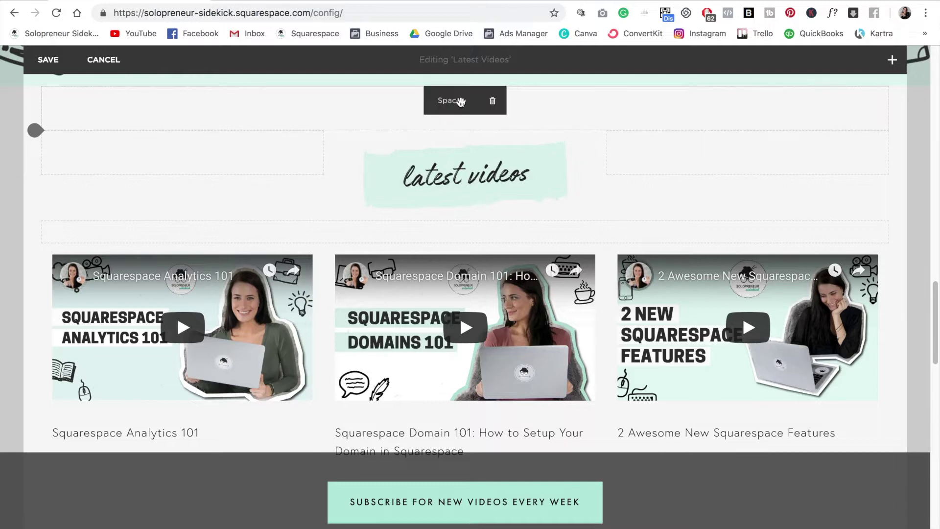
{"action": "left_click", "coordinate": [493, 100]}
{"action": "left_click", "coordinate": [545, 151]}
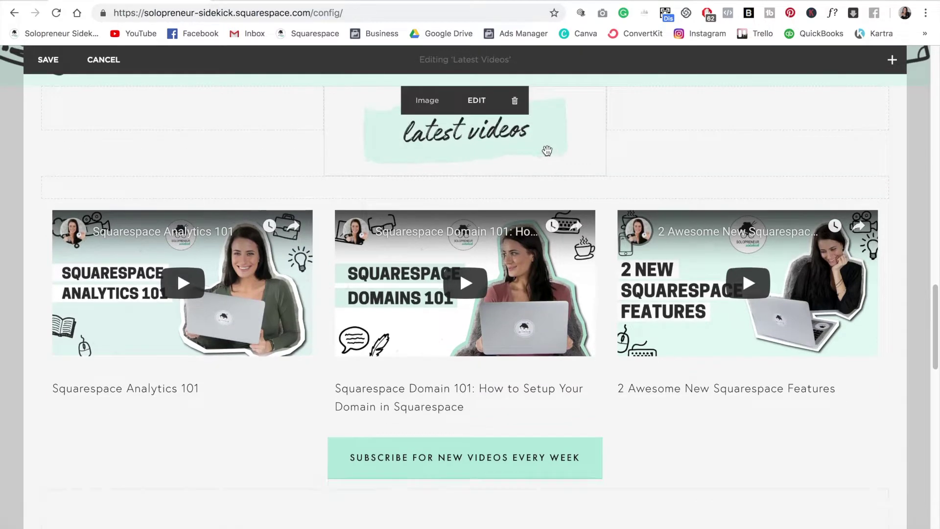
{"action": "scroll", "coordinate": [578, 186], "scroll_direction": "up", "scroll_amount": 2}
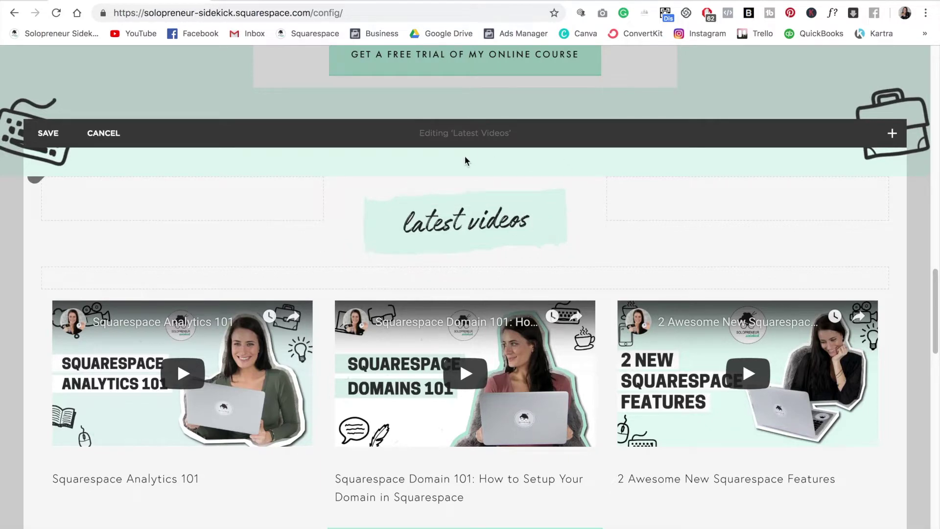
{"action": "left_click", "coordinate": [56, 132]}
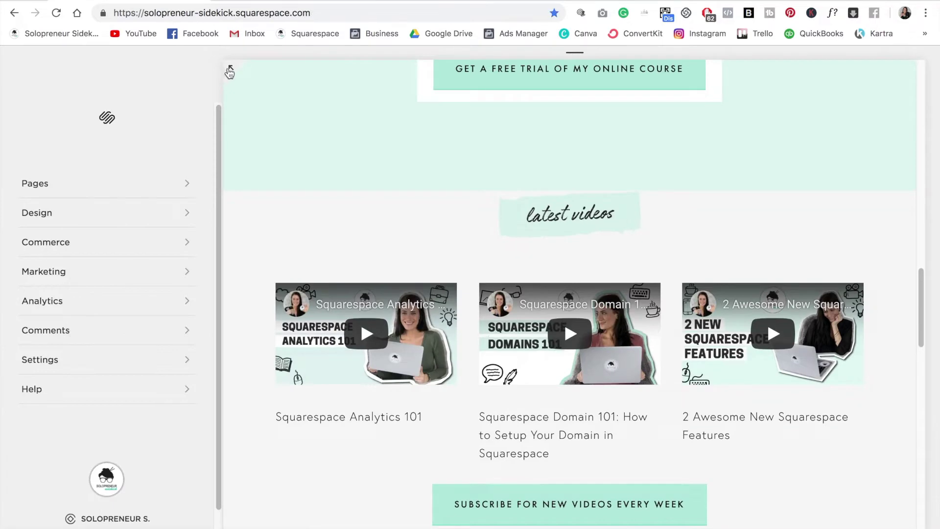
{"action": "left_click", "coordinate": [224, 67]}
Step: Insert a Spacer block above the latest videos heading in the Latest Videos section
{"action": "scroll", "coordinate": [904, 166], "scroll_direction": "down", "scroll_amount": 1}
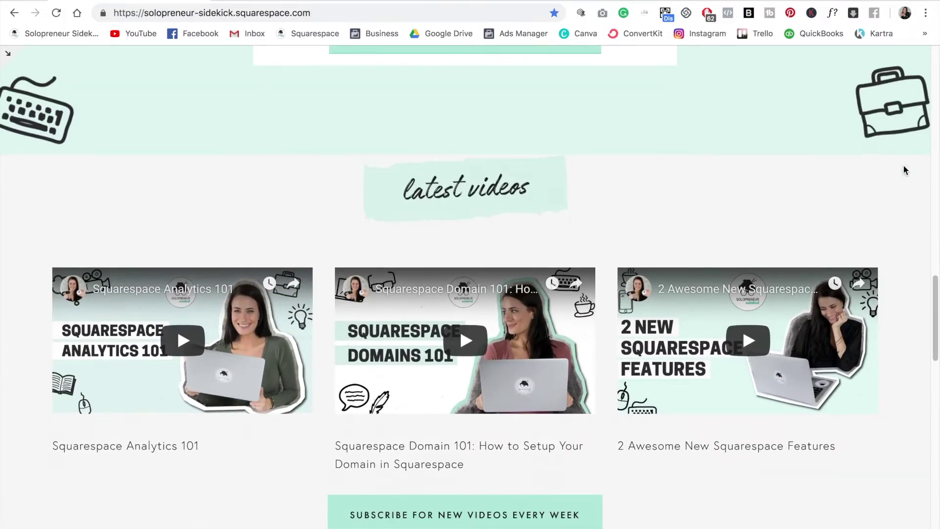
{"action": "left_click", "coordinate": [9, 58]}
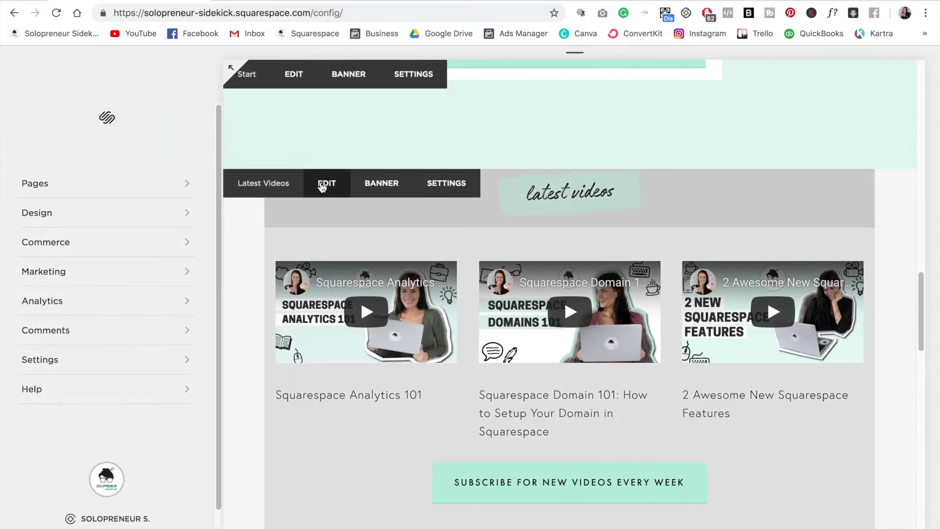
{"action": "left_click", "coordinate": [322, 186]}
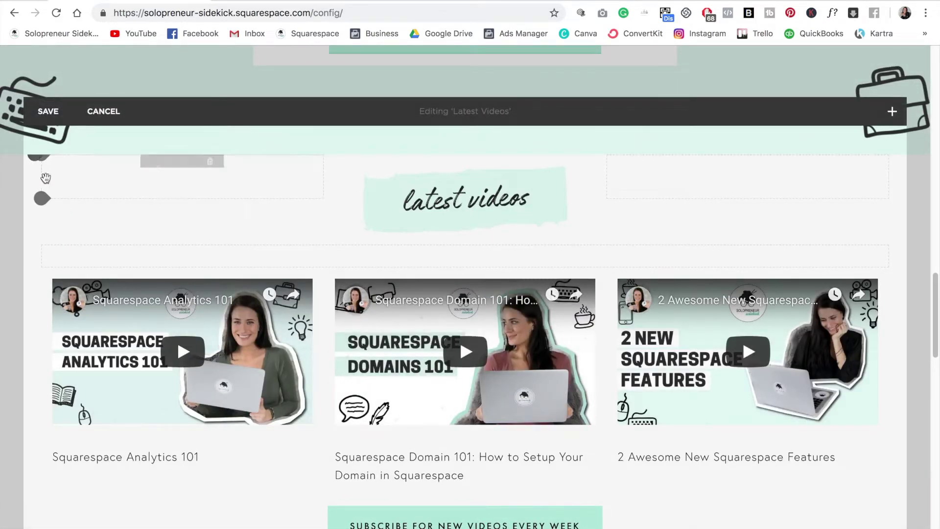
{"action": "left_click", "coordinate": [42, 201]}
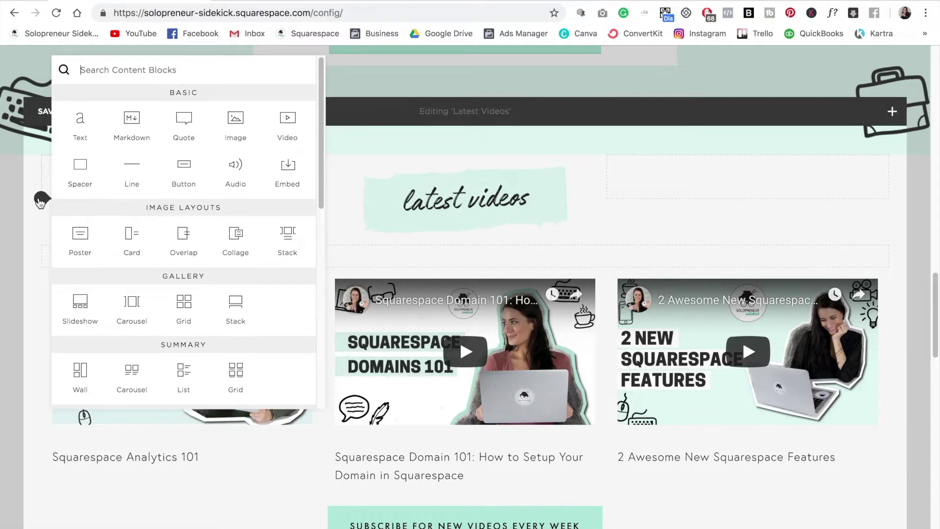
{"action": "left_click", "coordinate": [80, 167]}
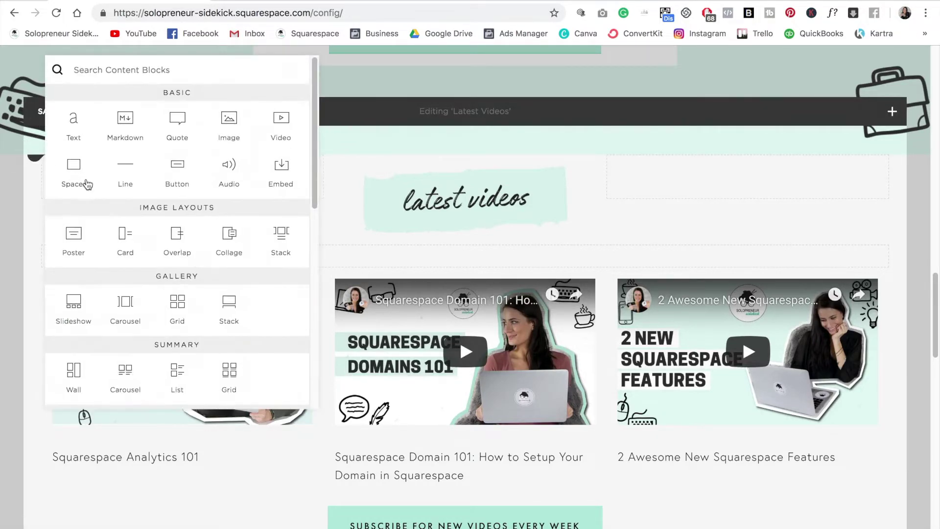
{"action": "left_click", "coordinate": [81, 177]}
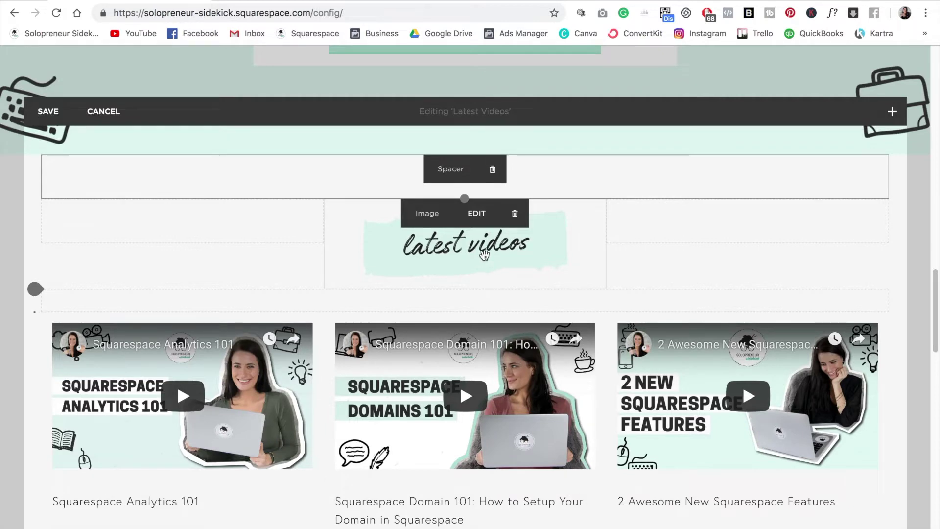
Step: Delete the old left and right spacer blocks around the latest videos heading
{"action": "left_click", "coordinate": [209, 216]}
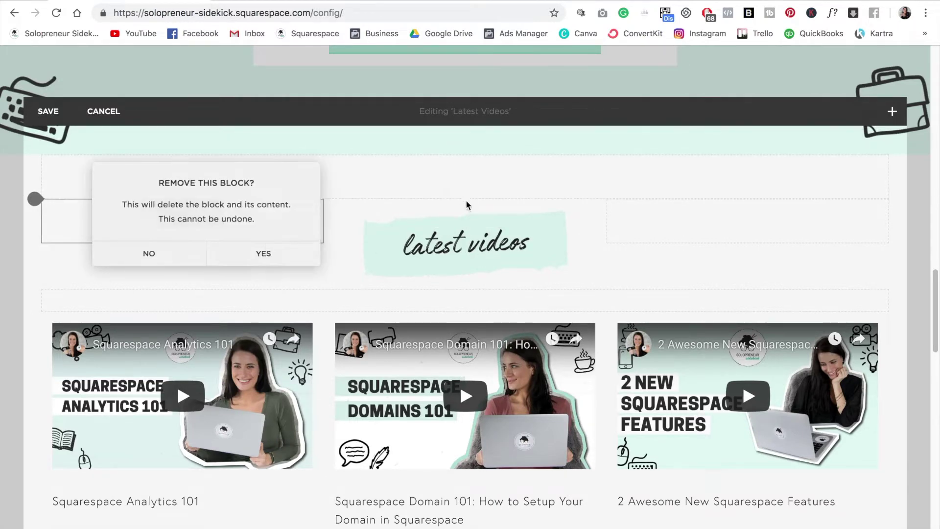
{"action": "left_click", "coordinate": [274, 264]}
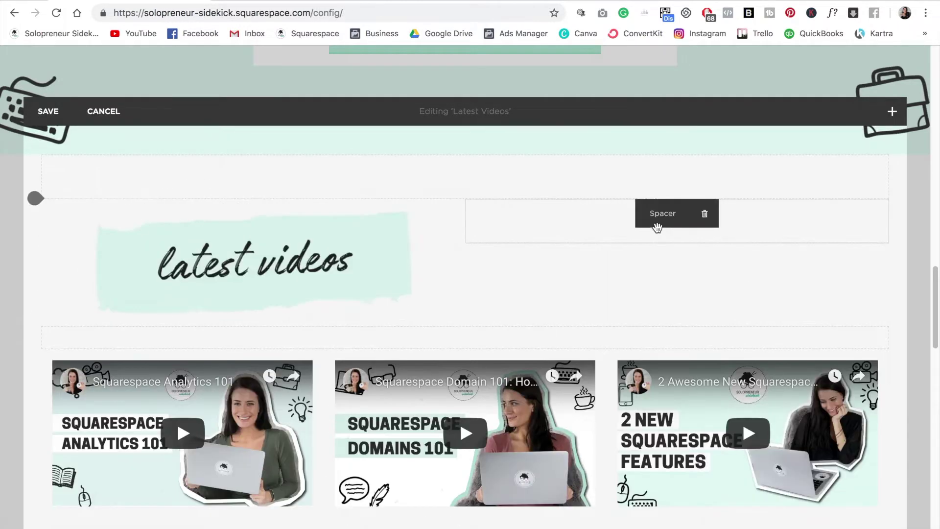
{"action": "left_click", "coordinate": [705, 213]}
{"action": "left_click", "coordinate": [770, 264]}
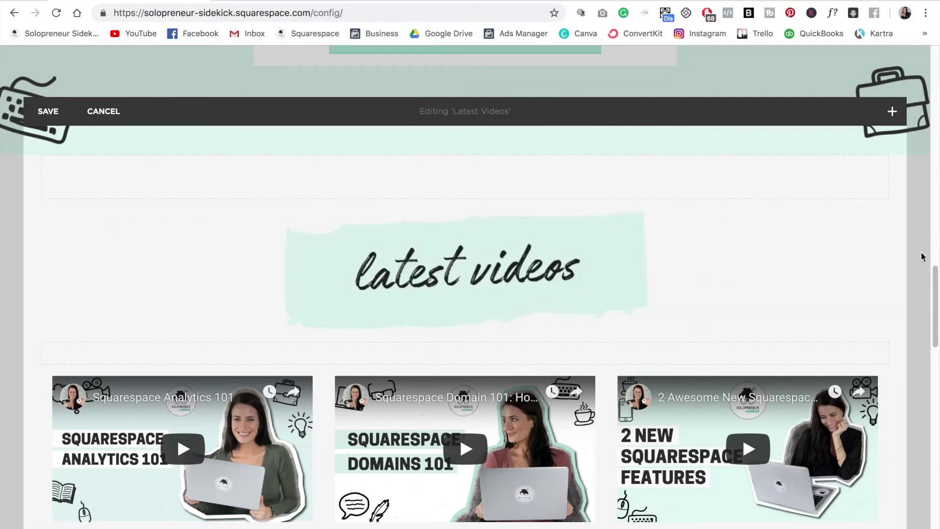
Step: Insert a new Spacer block and place it beside the latest videos heading
{"action": "scroll", "coordinate": [892, 240], "scroll_direction": "down", "scroll_amount": 5}
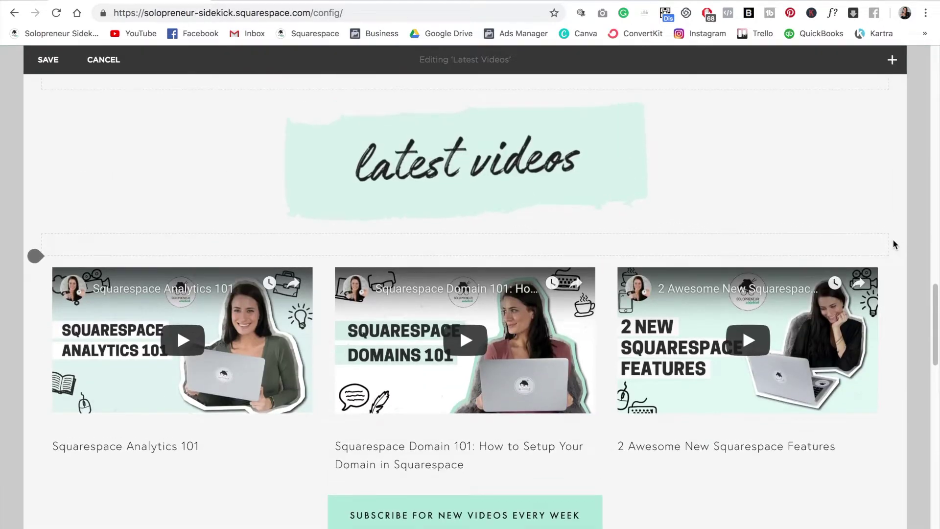
{"action": "scroll", "coordinate": [896, 246], "scroll_direction": "up", "scroll_amount": 2}
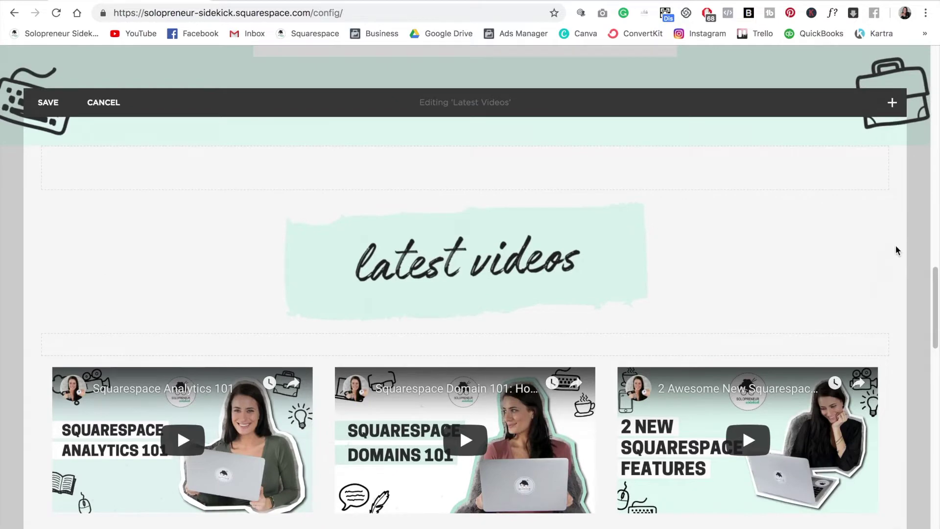
{"action": "mouse_move", "coordinate": [41, 191]}
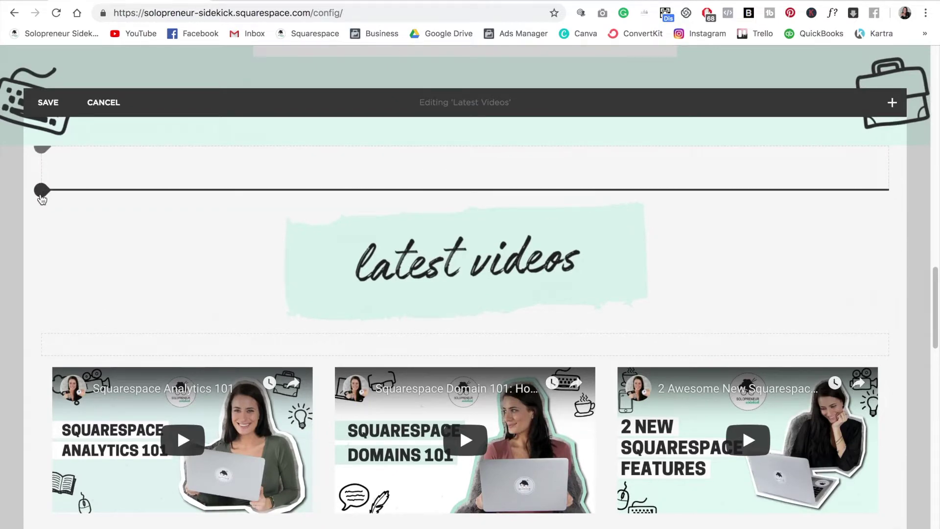
{"action": "left_click", "coordinate": [42, 191]}
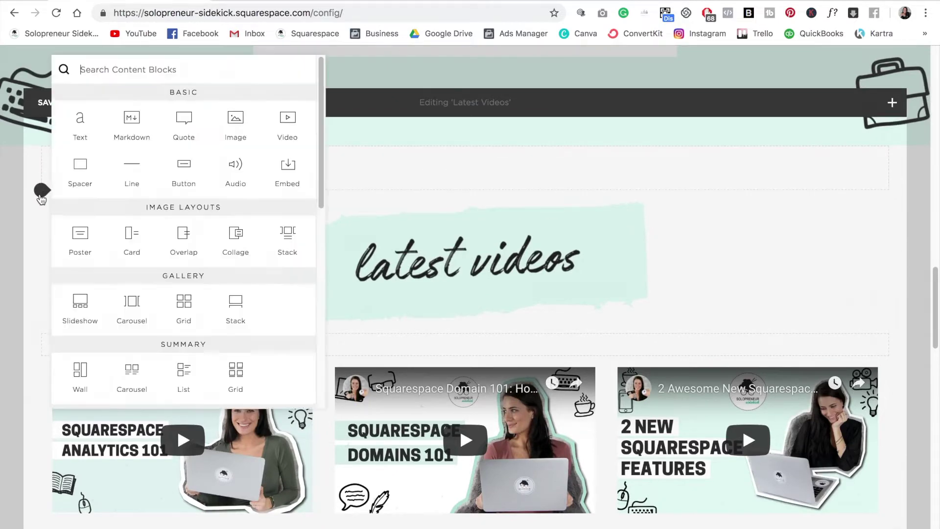
{"action": "left_click", "coordinate": [85, 181]}
{"action": "left_click_drag", "start_coordinate": [433, 206], "coordinate": [817, 301]}
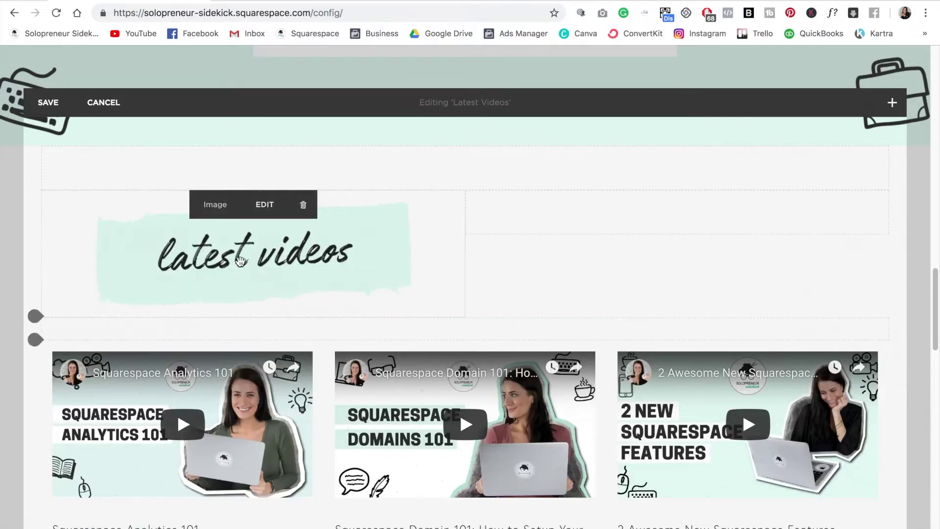
Step: Add a second spacer, position spacers on both sides of the heading, and save the section
{"action": "left_click", "coordinate": [471, 239]}
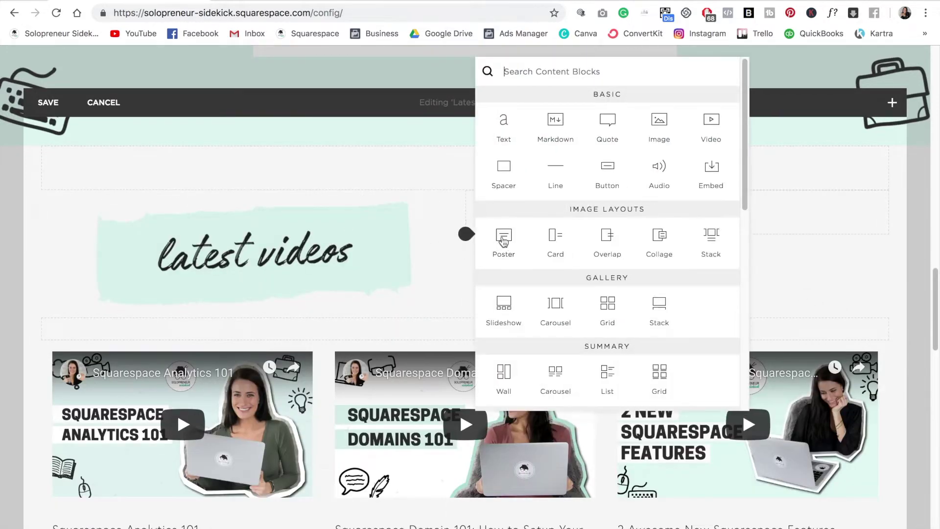
{"action": "left_click", "coordinate": [506, 176]}
{"action": "left_click_drag", "start_coordinate": [656, 254], "coordinate": [159, 256]}
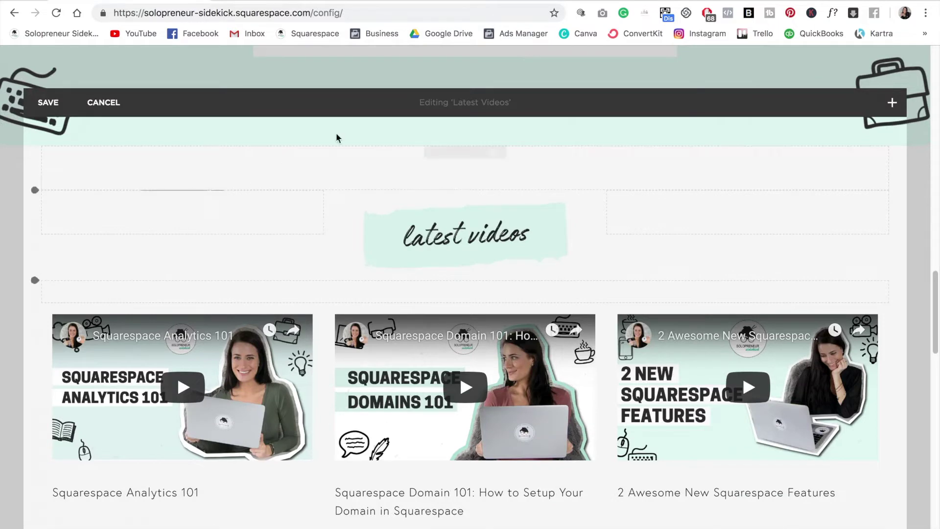
{"action": "left_click_drag", "start_coordinate": [274, 217], "coordinate": [254, 226]}
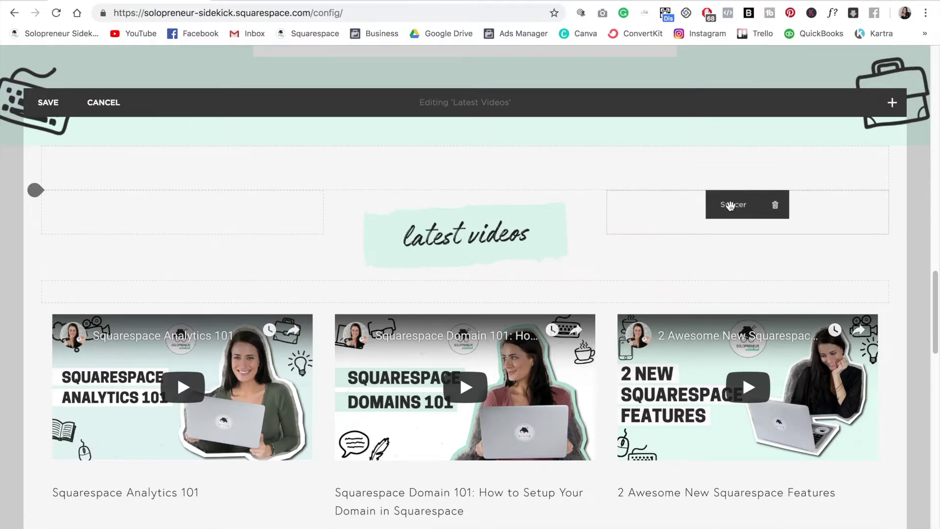
{"action": "left_click_drag", "start_coordinate": [730, 206], "coordinate": [626, 276]}
{"action": "left_click", "coordinate": [48, 102]}
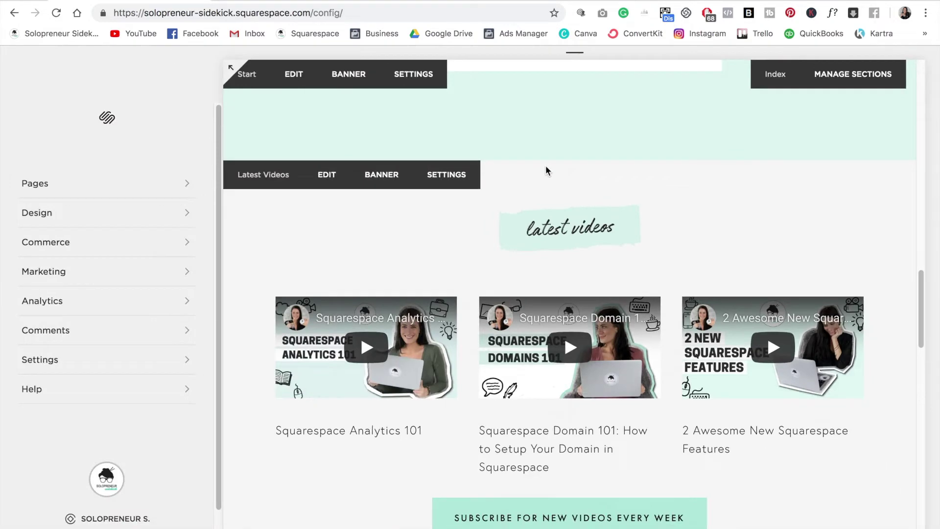
{"action": "scroll", "coordinate": [545, 166], "scroll_direction": "up", "scroll_amount": 7}
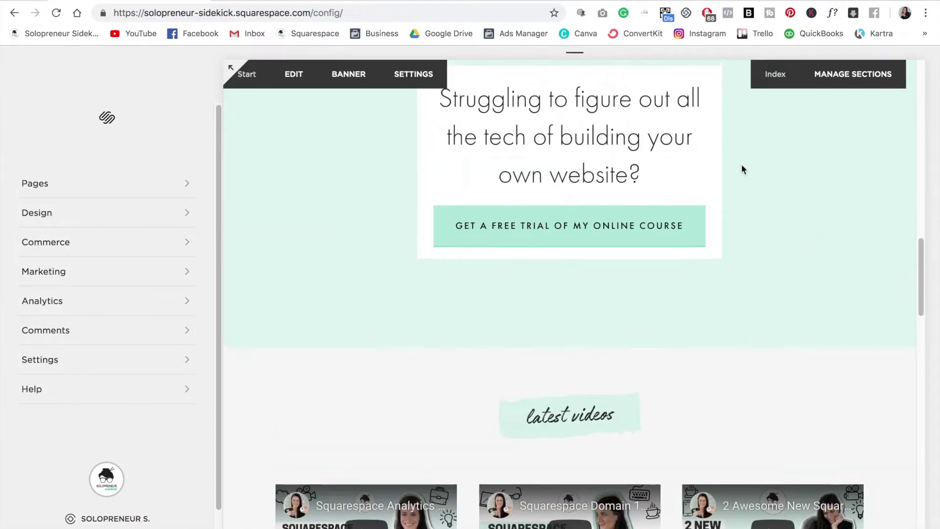
{"action": "scroll", "coordinate": [599, 182], "scroll_direction": "down", "scroll_amount": 1}
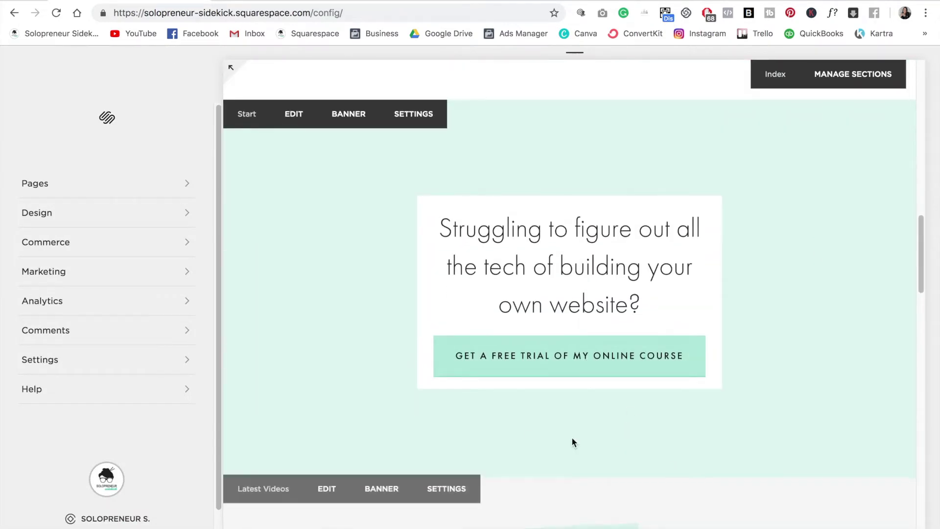
{"action": "left_click", "coordinate": [231, 67]}
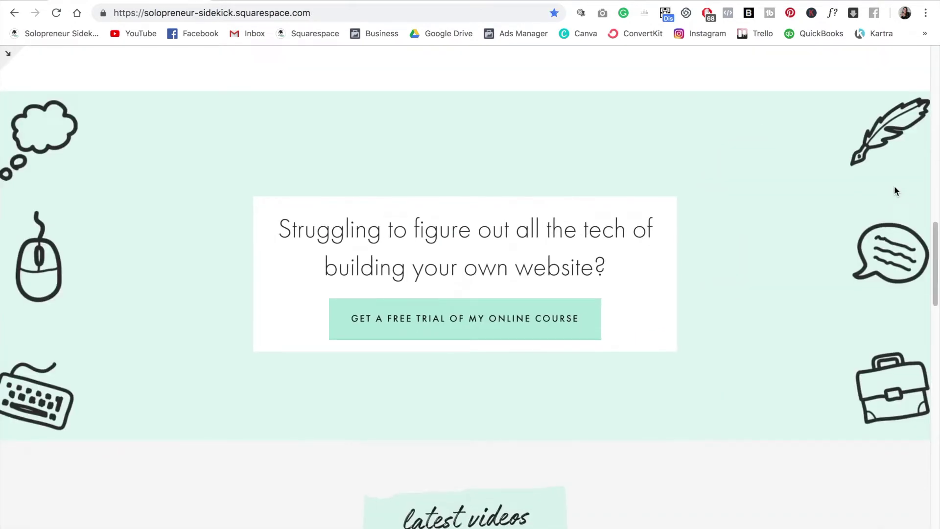
{"action": "scroll", "coordinate": [894, 186], "scroll_direction": "up", "scroll_amount": 2}
{"action": "scroll", "coordinate": [898, 191], "scroll_direction": "up", "scroll_amount": 2}
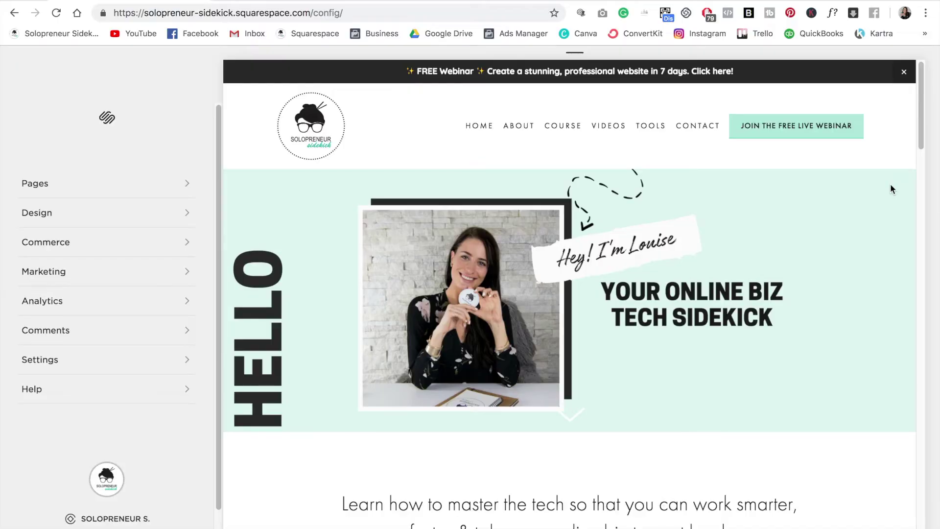
{"action": "scroll", "coordinate": [884, 207], "scroll_direction": "down", "scroll_amount": 1}
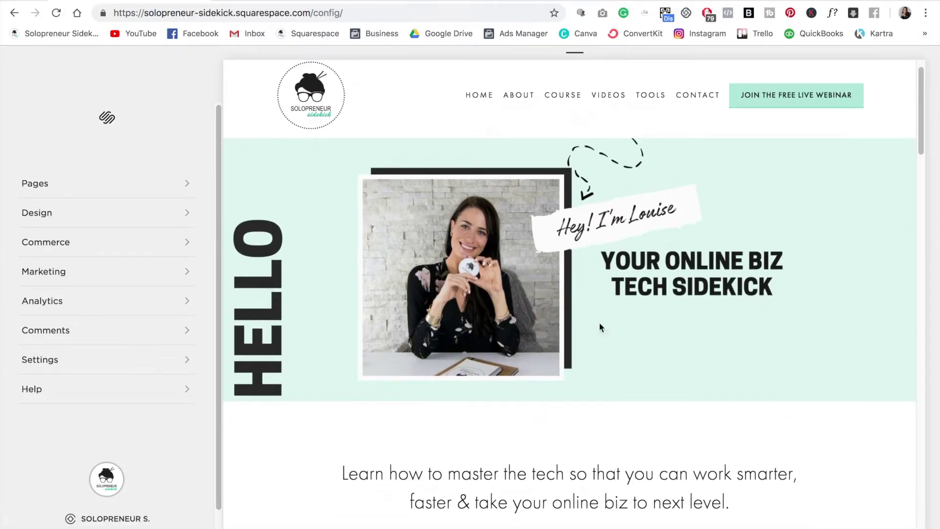
{"action": "scroll", "coordinate": [891, 322], "scroll_direction": "down", "scroll_amount": 8}
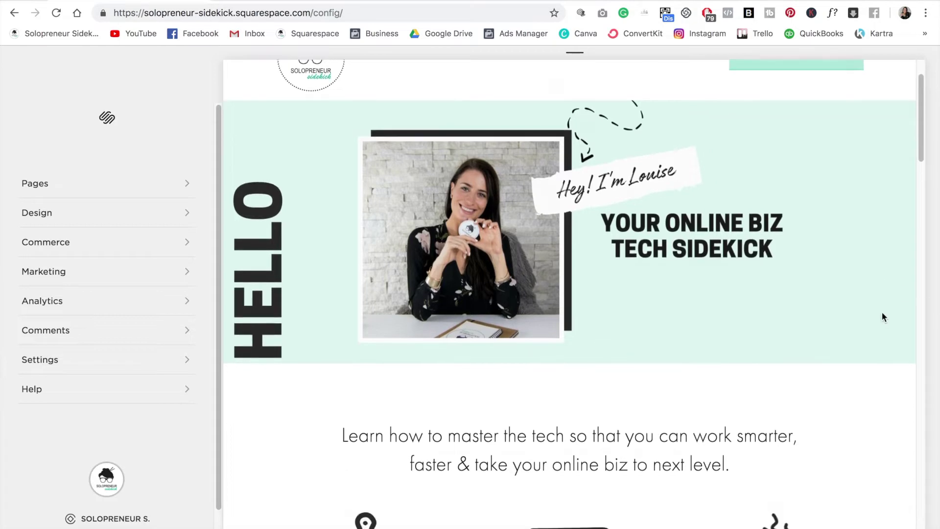
{"action": "scroll", "coordinate": [894, 309], "scroll_direction": "down", "scroll_amount": 1}
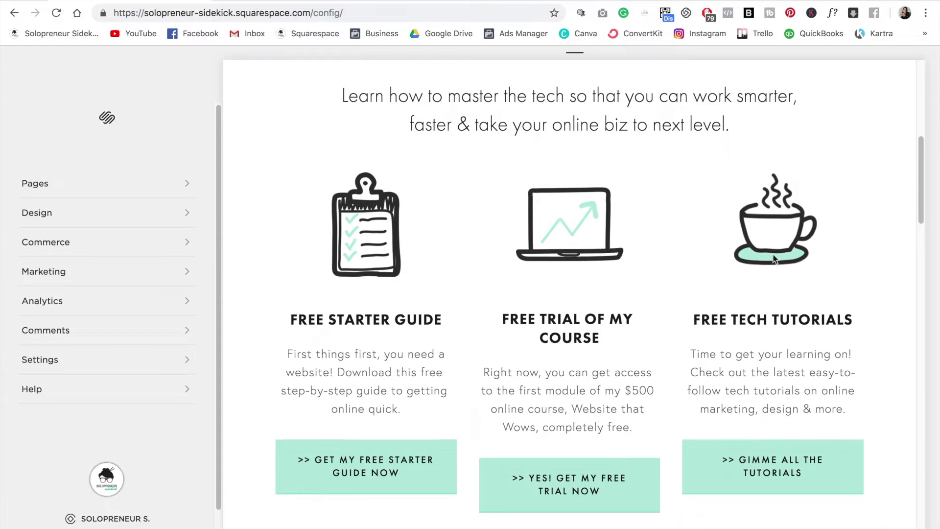
Step: Select the 'example' page under Not Linked in Pages and open it for editing
{"action": "left_click", "coordinate": [116, 185]}
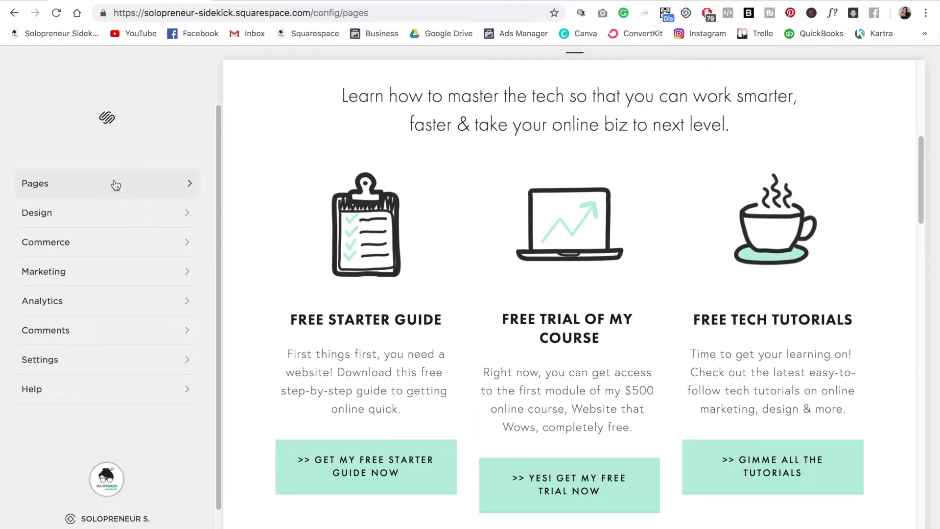
{"action": "scroll", "coordinate": [109, 233], "scroll_direction": "down", "scroll_amount": 4}
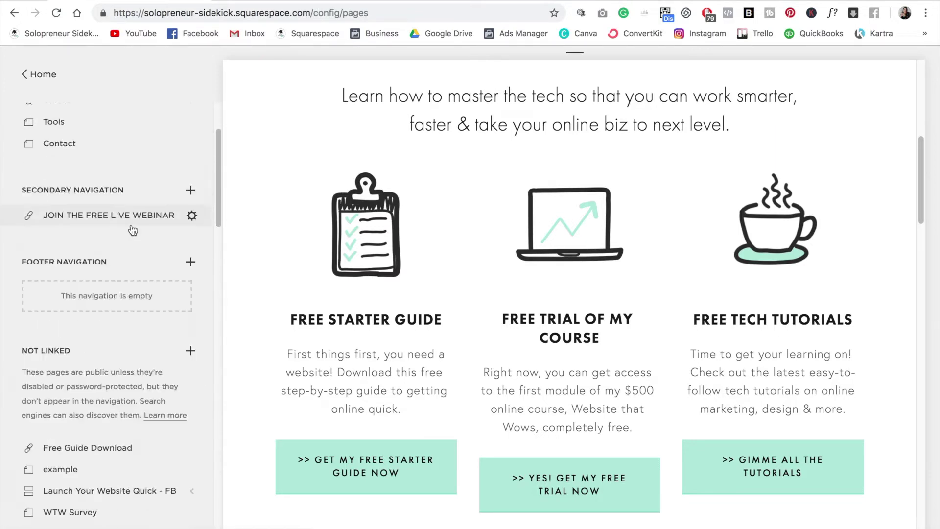
{"action": "left_click", "coordinate": [114, 389]}
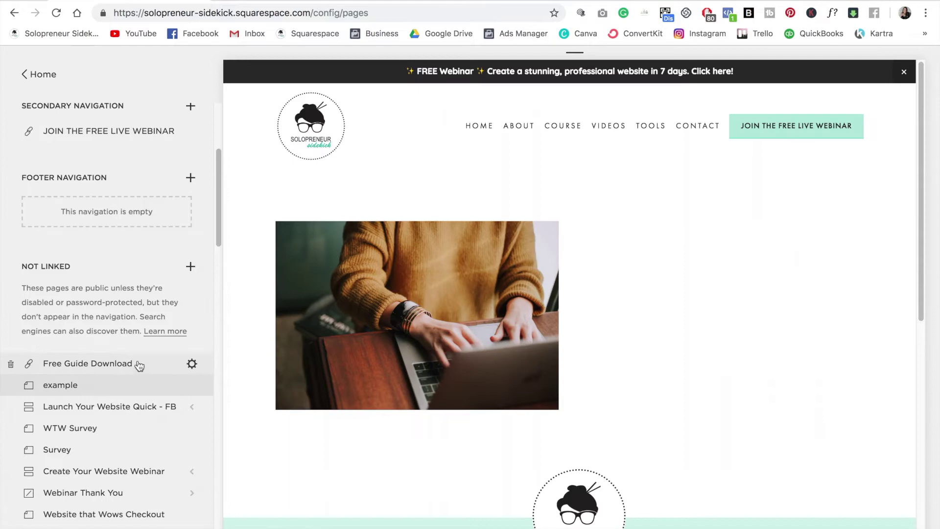
{"action": "left_click", "coordinate": [390, 205]}
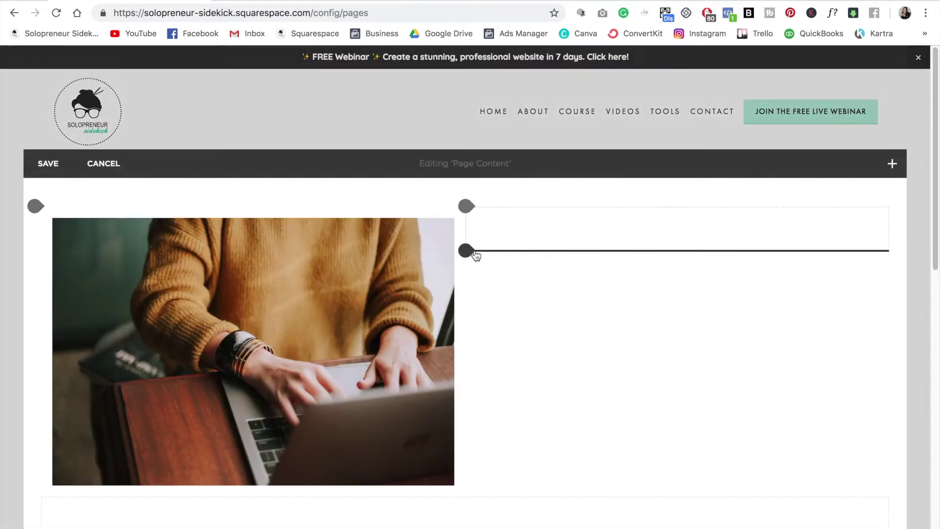
Step: Show the Design tab of the laptop photo's image block settings
{"action": "left_click_drag", "start_coordinate": [456, 249], "coordinate": [460, 254]}
{"action": "left_click", "coordinate": [468, 255]}
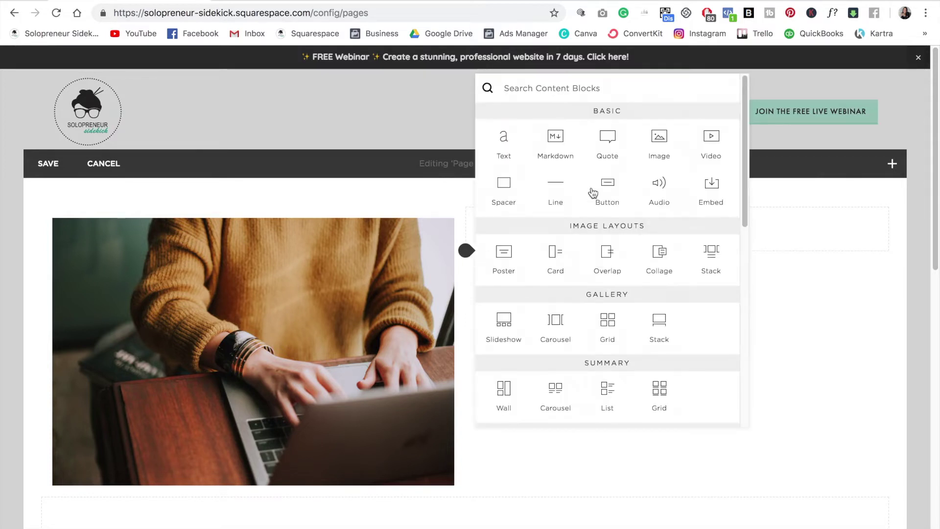
{"action": "left_click", "coordinate": [856, 370]}
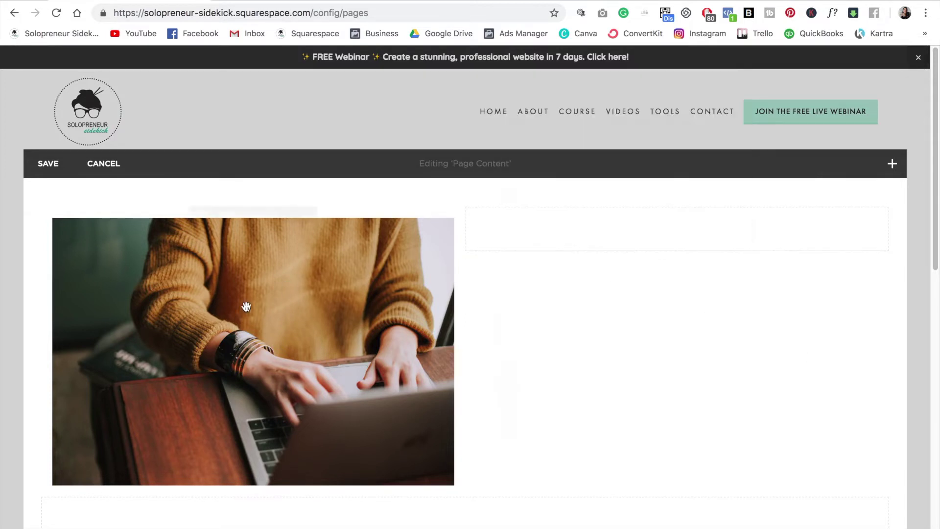
{"action": "mouse_move", "coordinate": [242, 313]}
{"action": "left_click", "coordinate": [265, 222]}
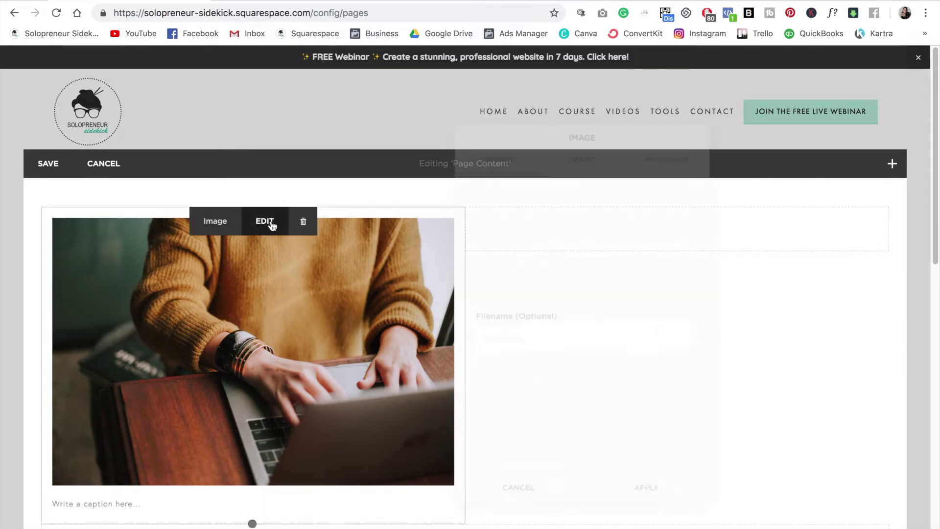
{"action": "left_click", "coordinate": [579, 159]}
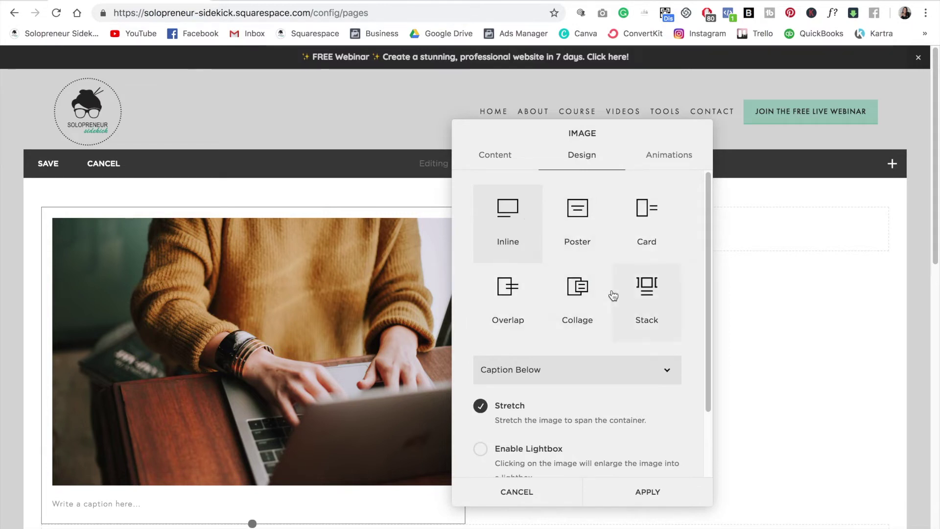
Step: Preview the Poster, Card, Overlap, Collage and Stack layouts on the image block
{"action": "left_click", "coordinate": [577, 235]}
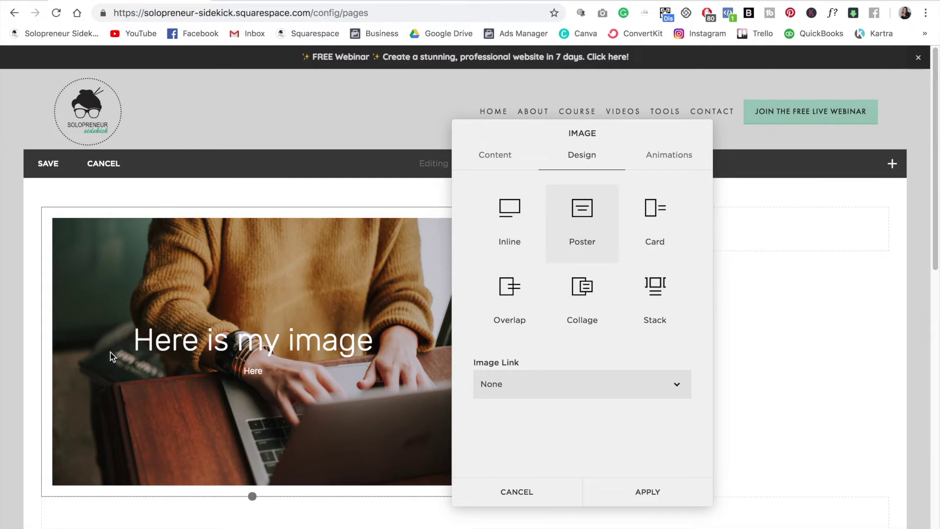
{"action": "left_click", "coordinate": [666, 212]}
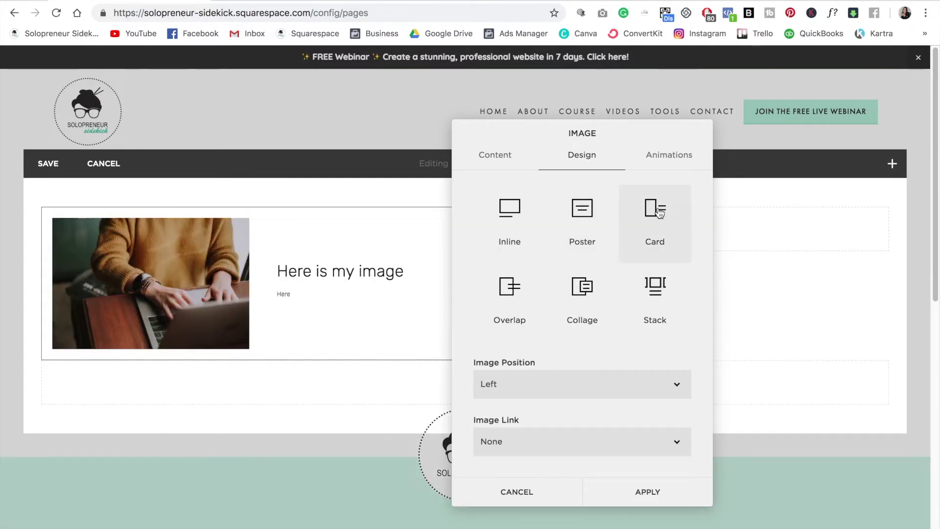
{"action": "left_click", "coordinate": [513, 286]}
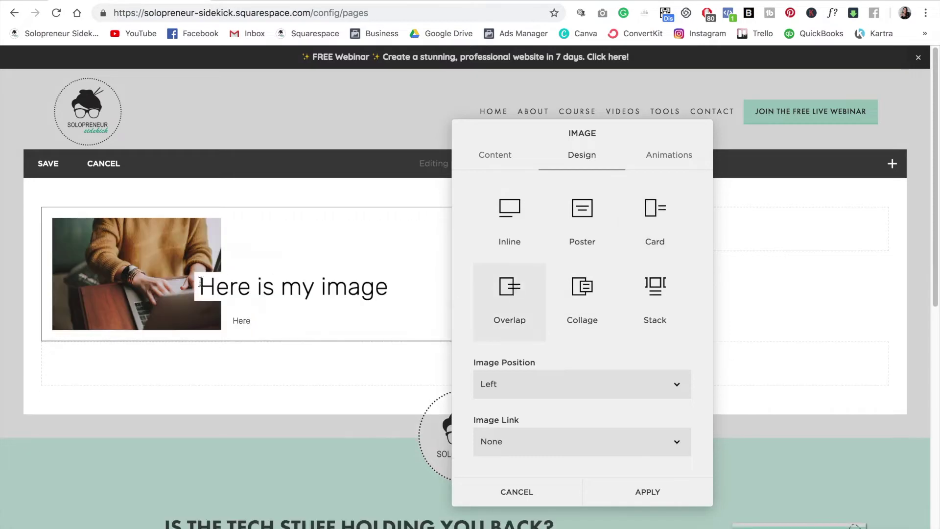
{"action": "left_click", "coordinate": [600, 299]}
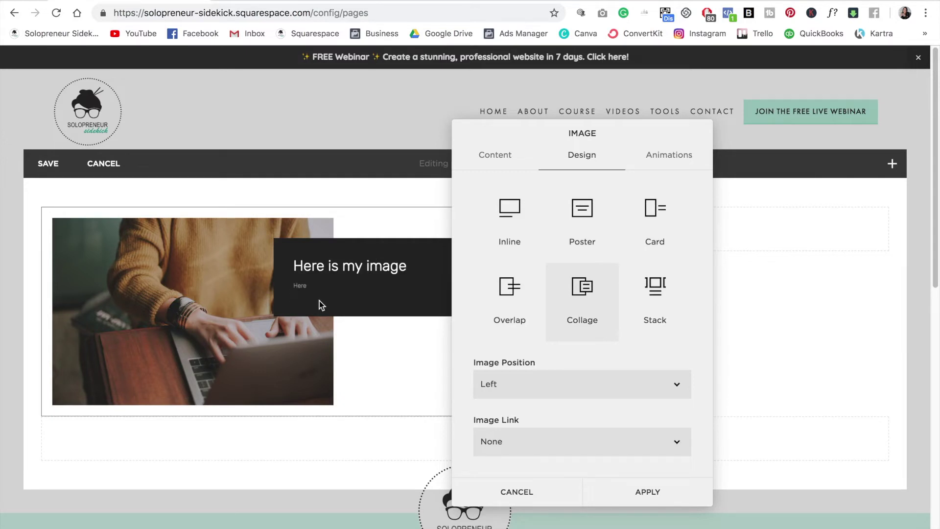
{"action": "left_click", "coordinate": [662, 312]}
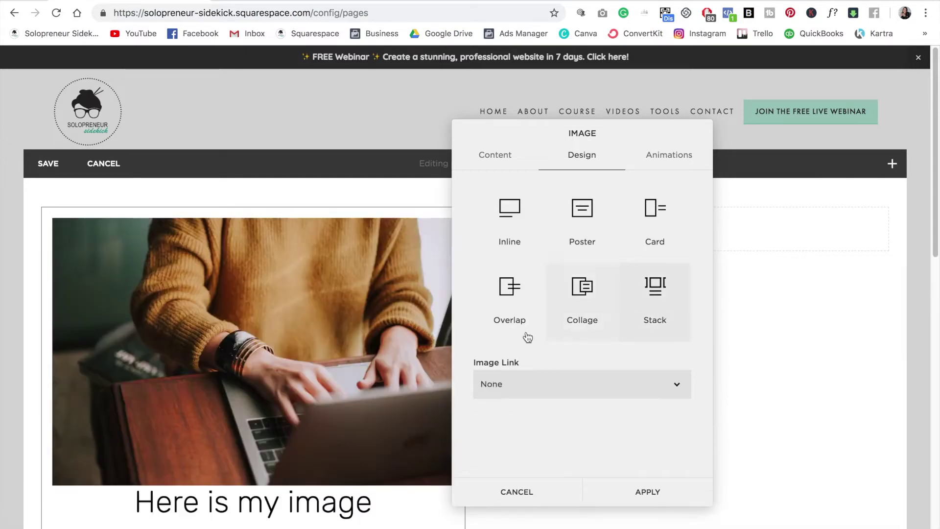
Step: Set the image link to Button and settle on the Collage layout
{"action": "scroll", "coordinate": [409, 325], "scroll_direction": "down", "scroll_amount": 3}
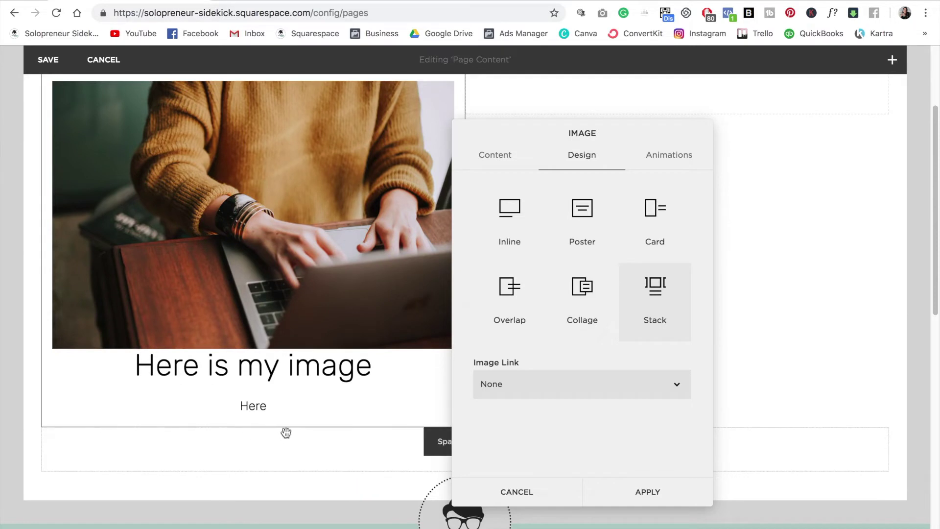
{"action": "left_click", "coordinate": [516, 392]}
{"action": "left_click", "coordinate": [513, 407]}
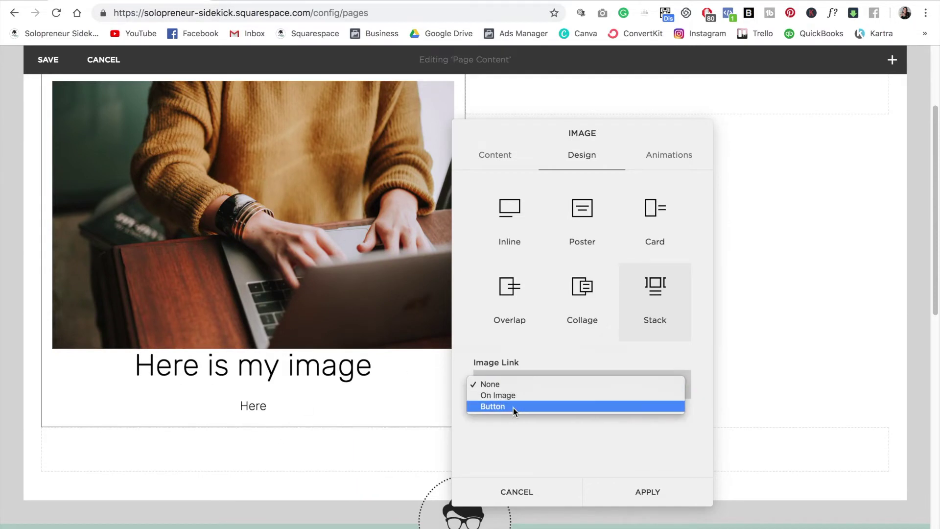
{"action": "left_click", "coordinate": [579, 306]}
{"action": "scroll", "coordinate": [368, 336], "scroll_direction": "up", "scroll_amount": 3}
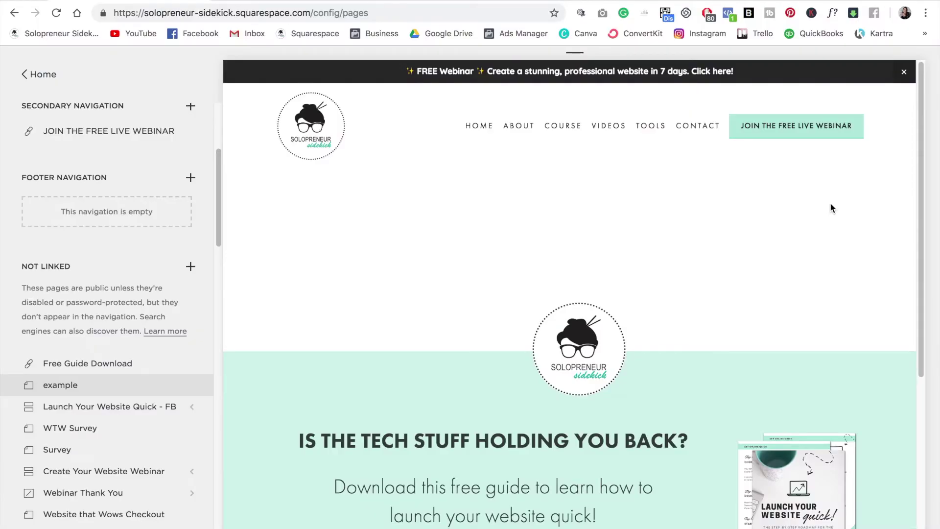
{"action": "mouse_move", "coordinate": [543, 193]}
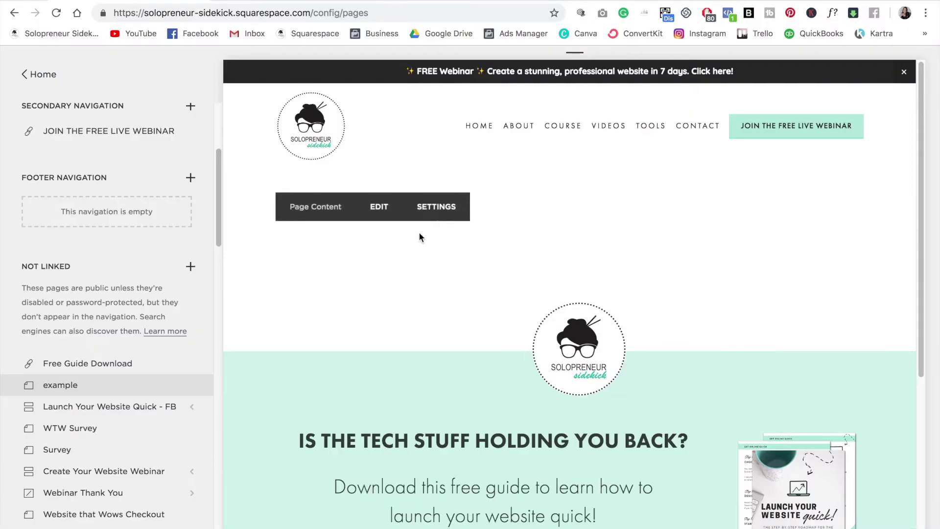
Step: Add a Code block to the example page and delete its Hello, World! placeholder code
{"action": "left_click", "coordinate": [378, 214]}
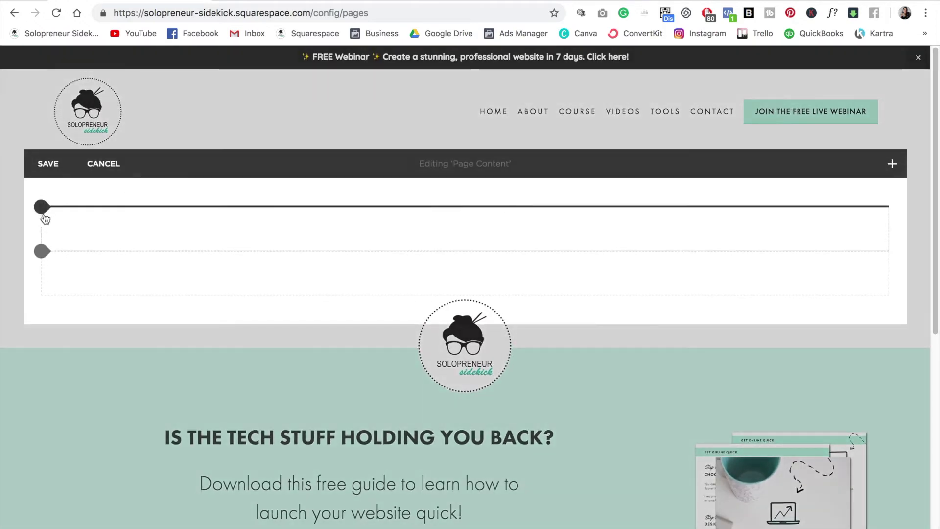
{"action": "left_click", "coordinate": [41, 210]}
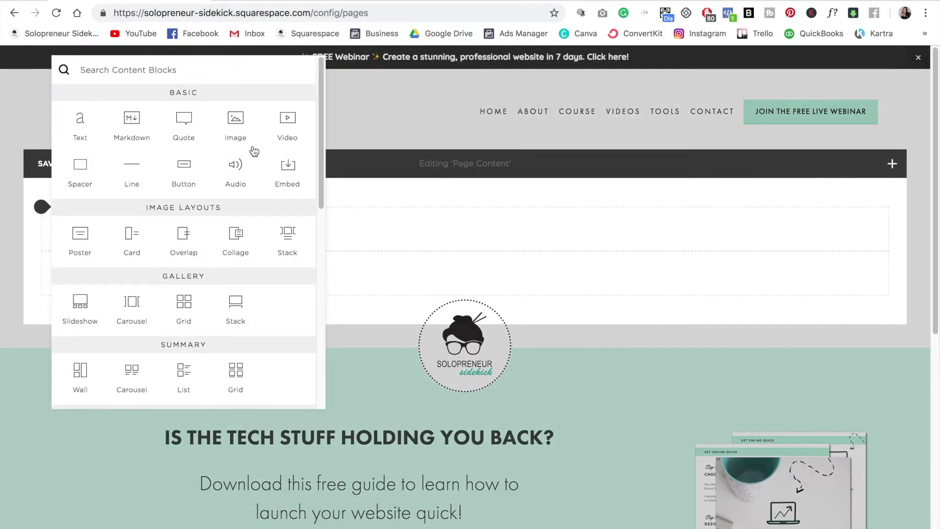
{"action": "scroll", "coordinate": [274, 152], "scroll_direction": "down", "scroll_amount": 3}
{"action": "scroll", "coordinate": [284, 147], "scroll_direction": "down", "scroll_amount": 2}
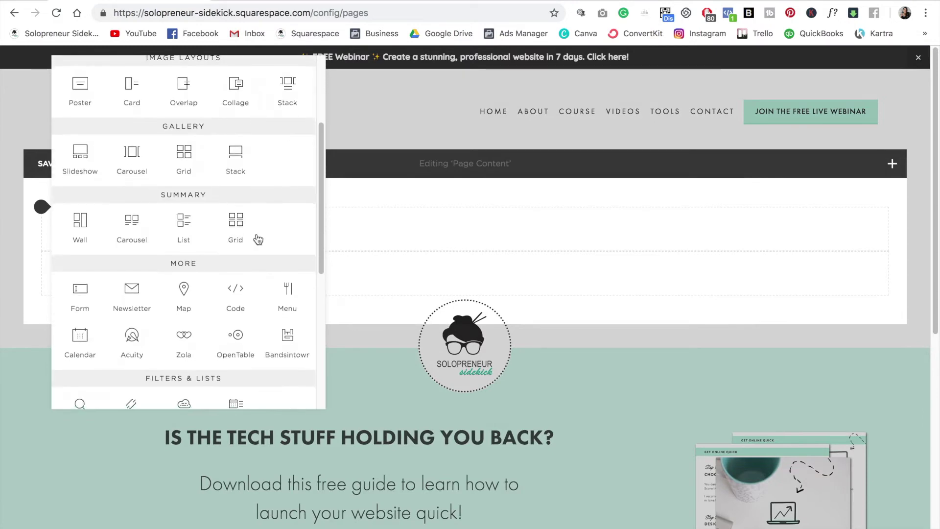
{"action": "left_click", "coordinate": [239, 301]}
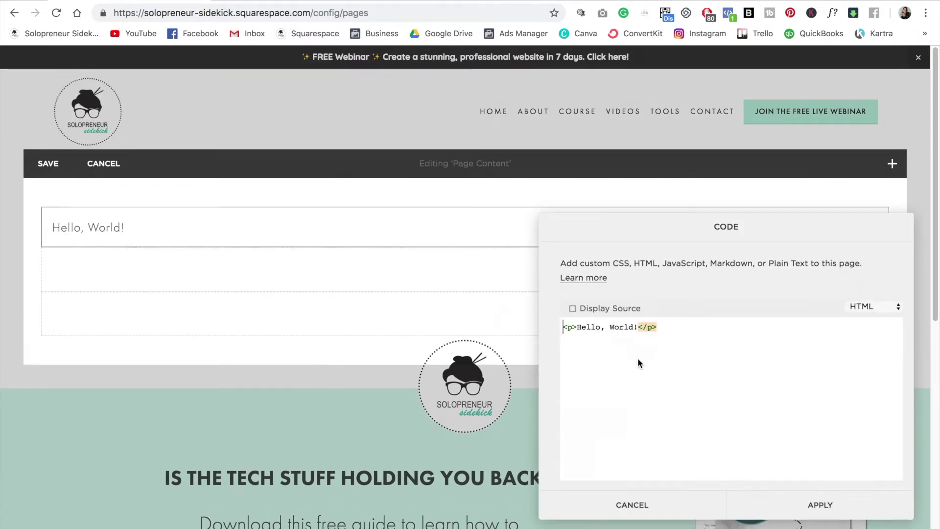
{"action": "left_click_drag", "start_coordinate": [552, 338], "coordinate": [553, 325]}
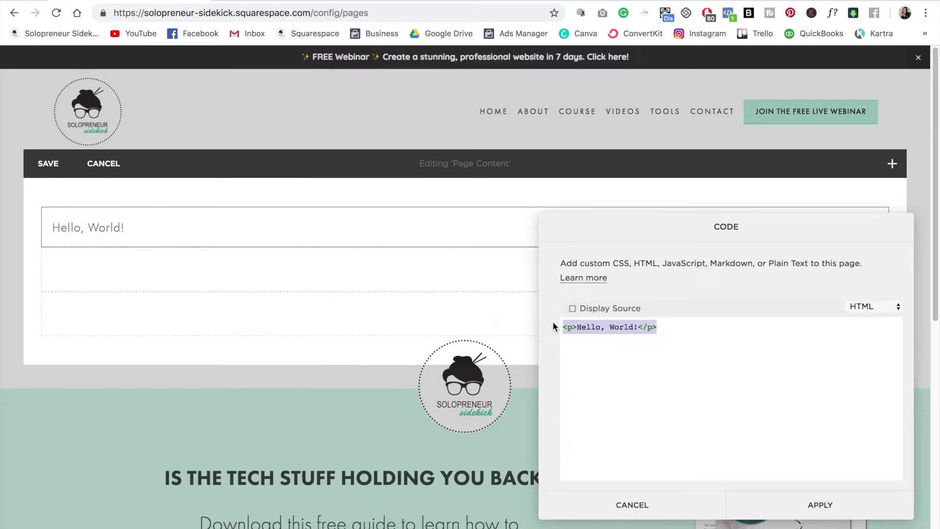
{"action": "key", "text": "BackSpace"}
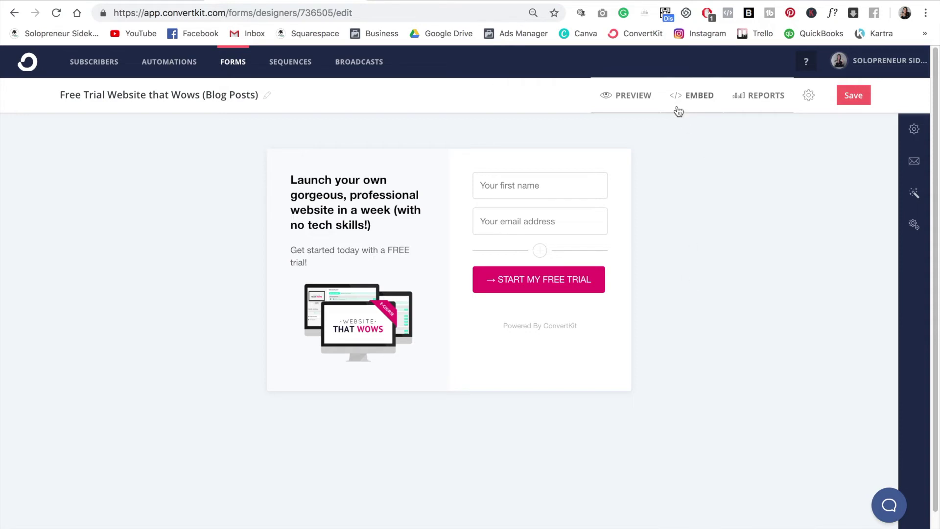
Step: Paste the ConvertKit form's JavaScript embed into the Code block, apply it, and save the page
{"action": "left_click", "coordinate": [689, 96]}
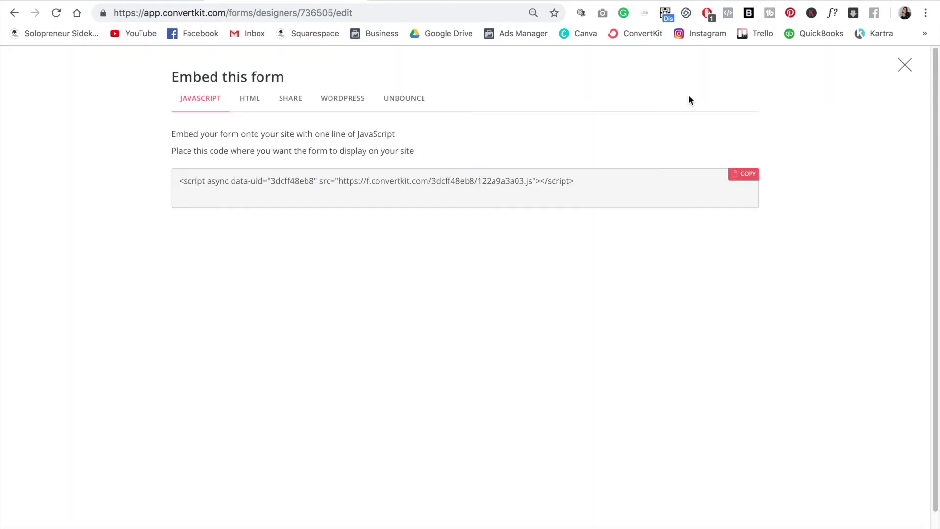
{"action": "left_click", "coordinate": [745, 177]}
{"action": "key", "text": "ctrl+Tab"}
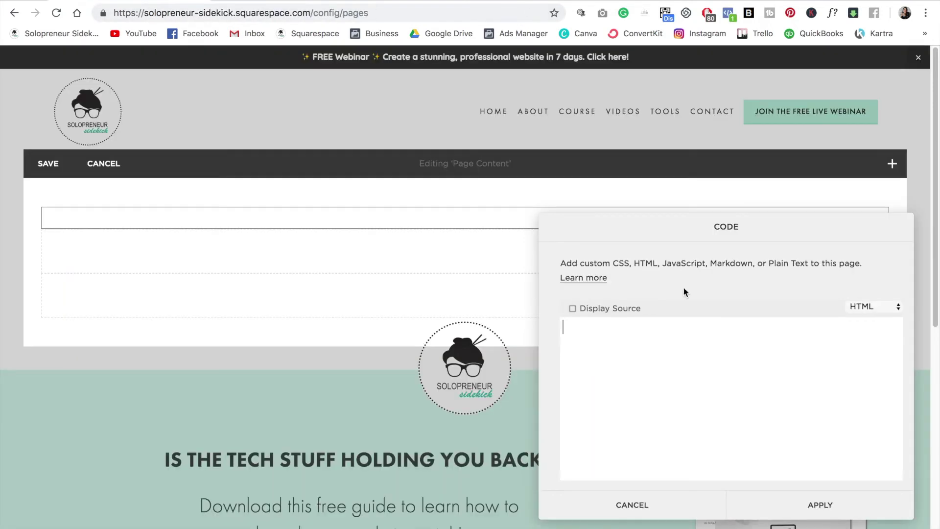
{"action": "left_click", "coordinate": [665, 344]}
{"action": "key", "text": "super+v"}
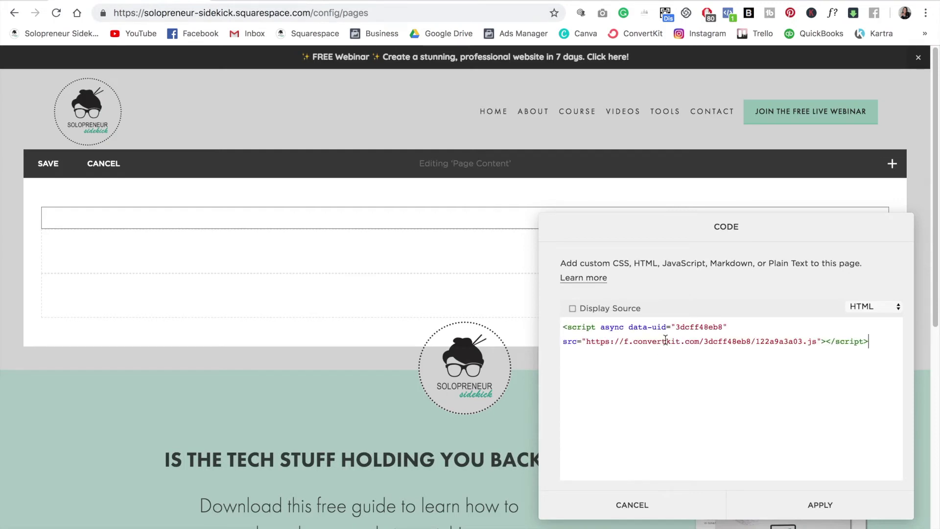
{"action": "left_click", "coordinate": [851, 504]}
{"action": "left_click", "coordinate": [48, 163]}
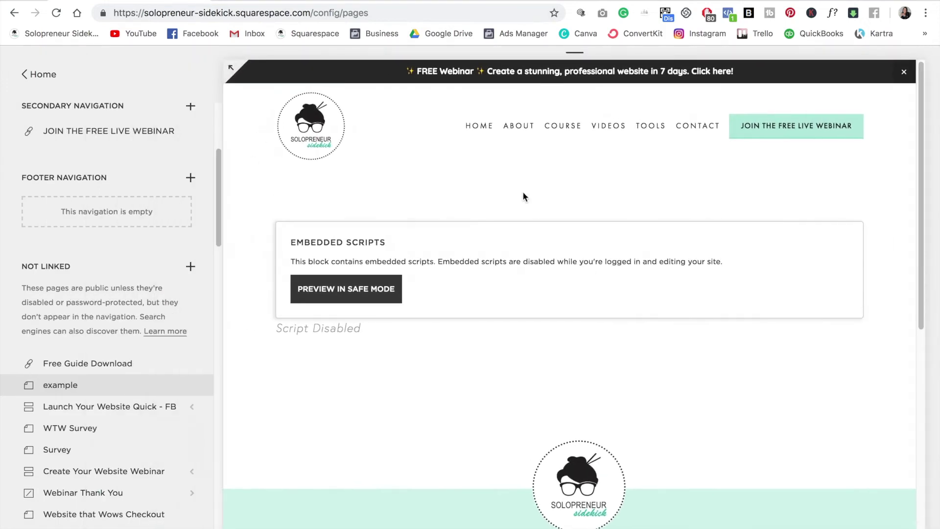
Step: Preview the live example page full-screen and scroll down to check the ConvertKit signup form
{"action": "left_click", "coordinate": [210, 65]}
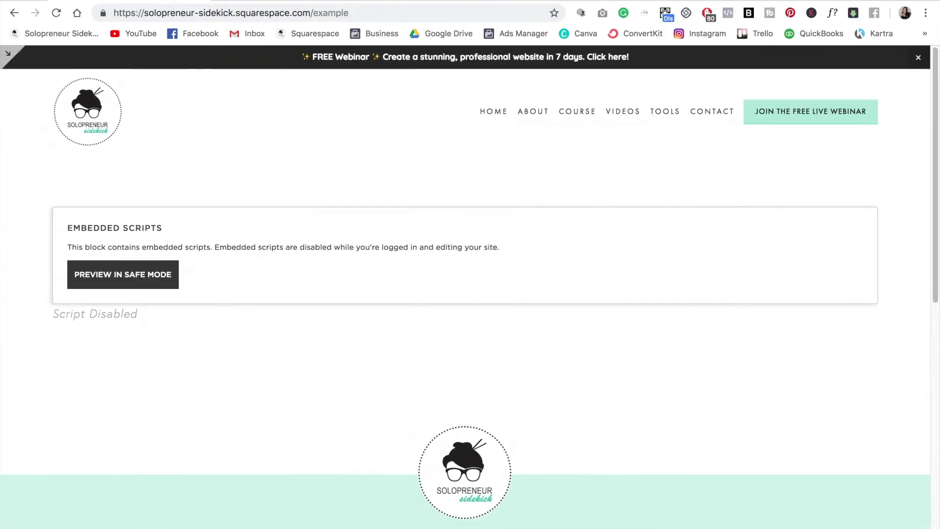
{"action": "key", "text": "super+t"}
{"action": "type", "text": "sol"}
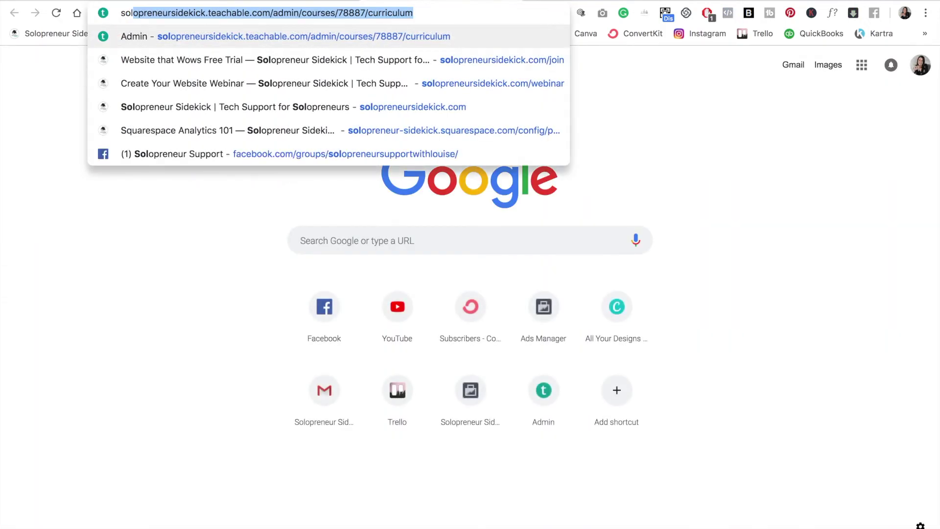
{"action": "key", "text": "super+w"}
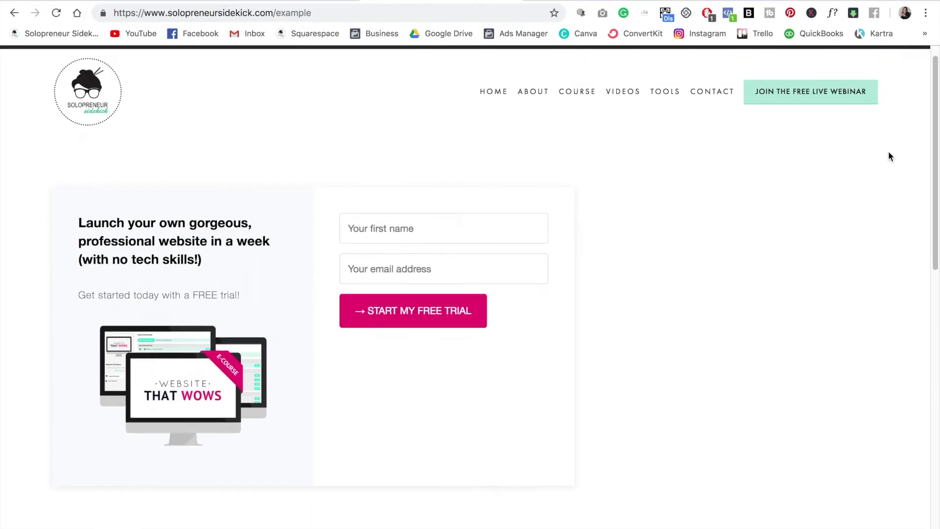
{"action": "scroll", "coordinate": [890, 157], "scroll_direction": "down", "scroll_amount": 1}
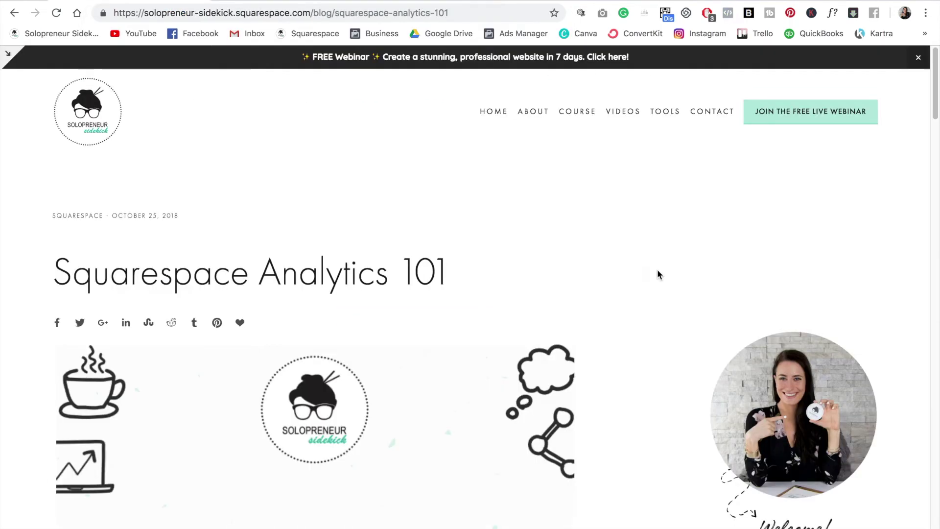
{"action": "scroll", "coordinate": [653, 267], "scroll_direction": "down", "scroll_amount": 10}
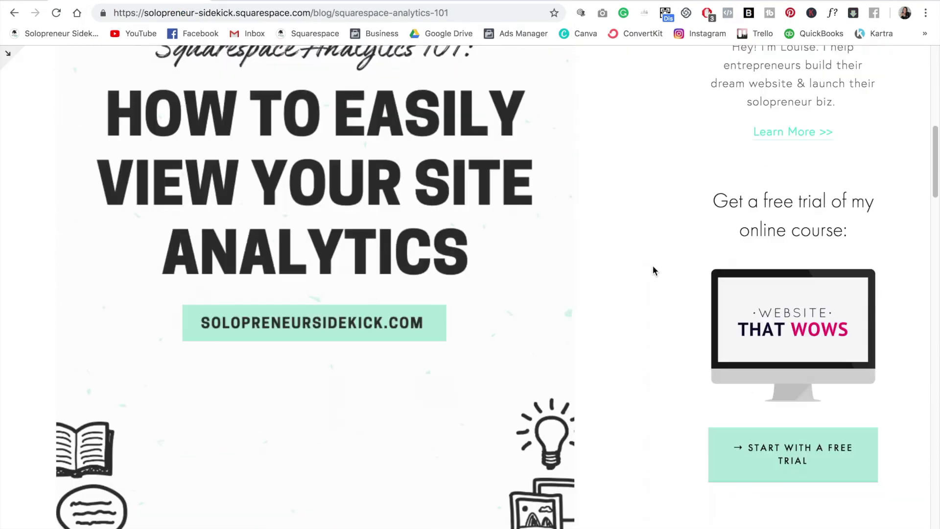
{"action": "scroll", "coordinate": [653, 271], "scroll_direction": "down", "scroll_amount": 12}
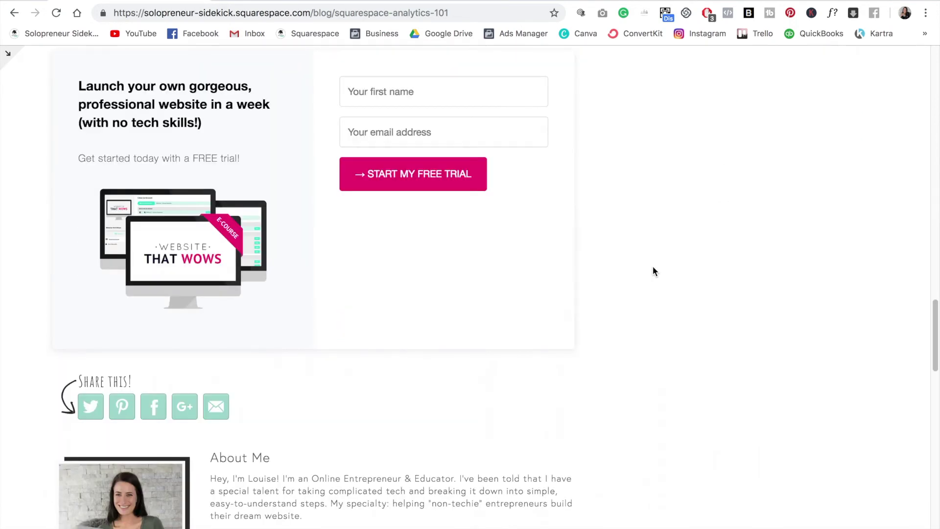
{"action": "scroll", "coordinate": [657, 272], "scroll_direction": "down", "scroll_amount": 1}
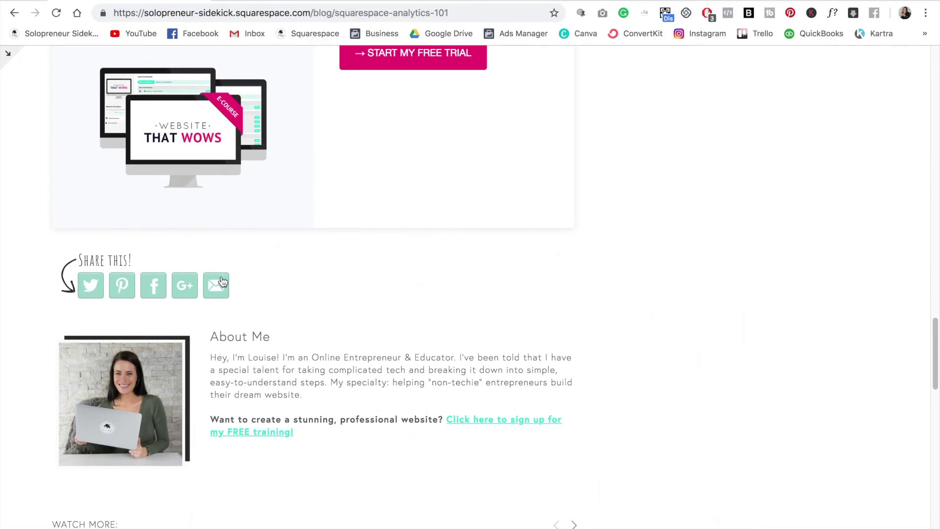
Step: Edit the 'Squarespace Analytics 101' post and open its share-buttons Code block
{"action": "left_click", "coordinate": [6, 57]}
{"action": "scroll", "coordinate": [469, 282], "scroll_direction": "down", "scroll_amount": 5}
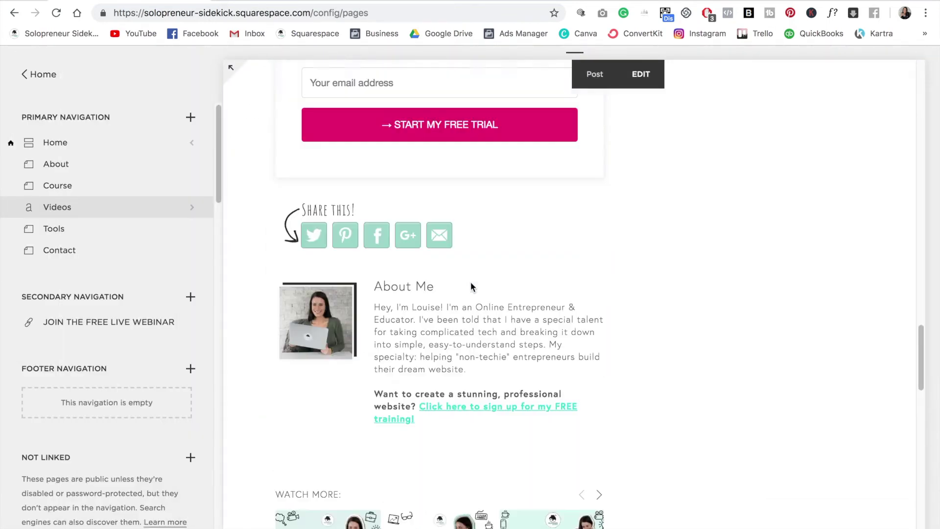
{"action": "left_click", "coordinate": [640, 73]}
{"action": "left_click", "coordinate": [330, 272]}
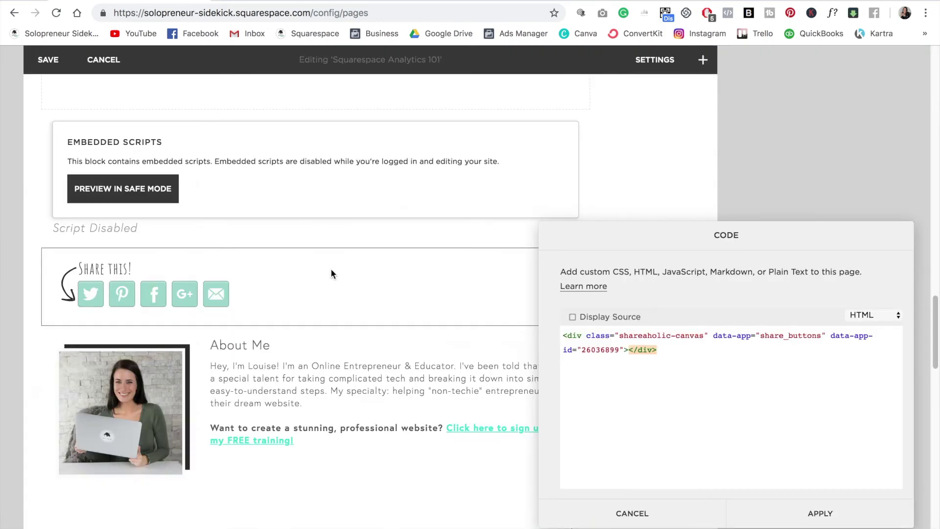